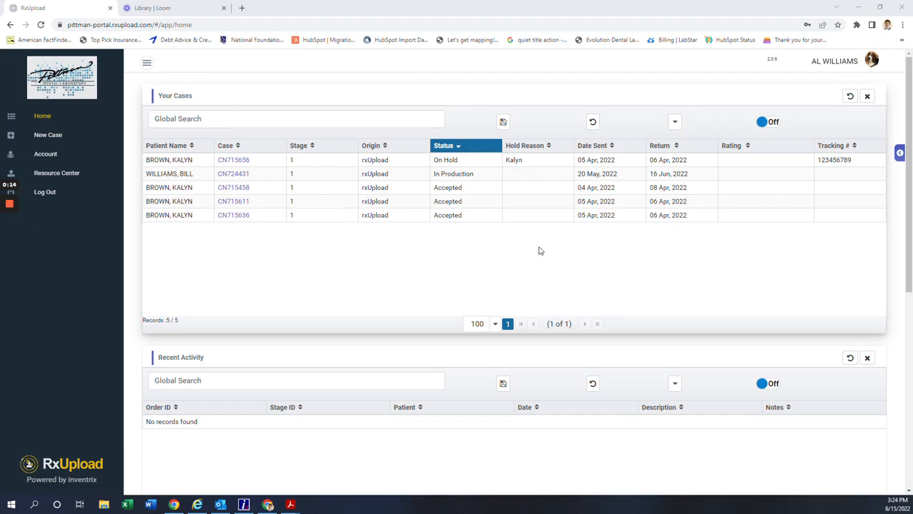
# Start a new case and look through the available acrylic shade options.
pyautogui.click(44, 139)
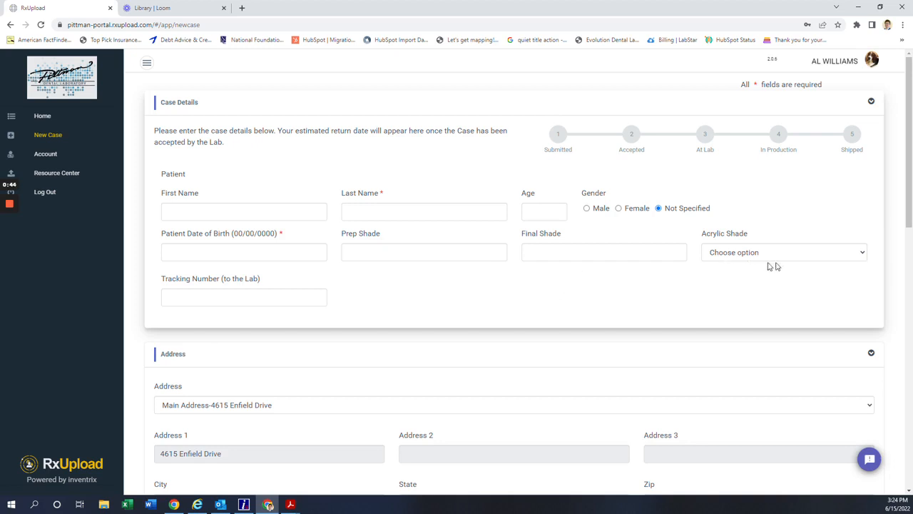
pyautogui.click(863, 256)
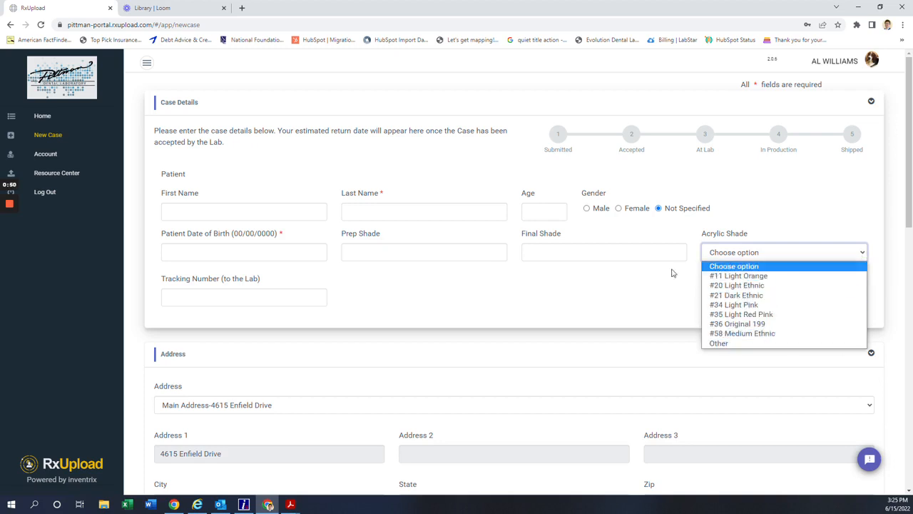
pyautogui.click(792, 234)
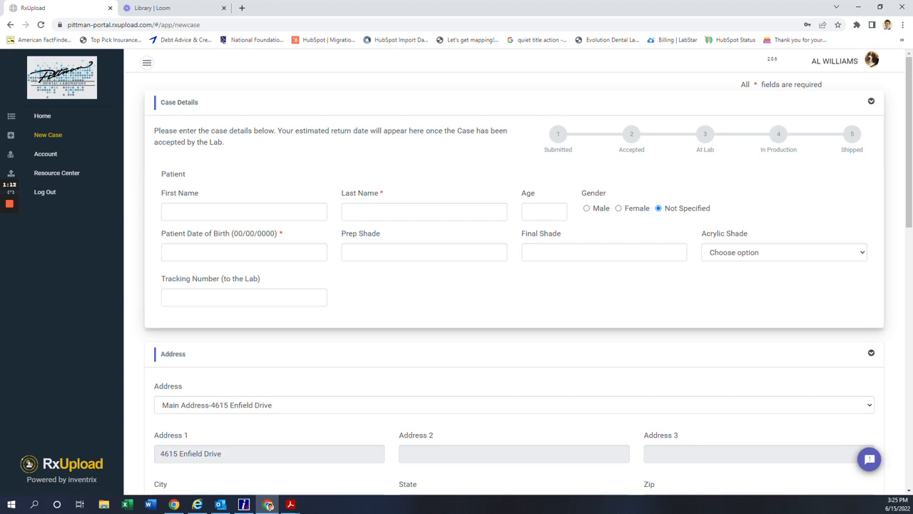
# Enter the patient's first and last name, age 26, gender Male and date of birth.
pyautogui.click(244, 212)
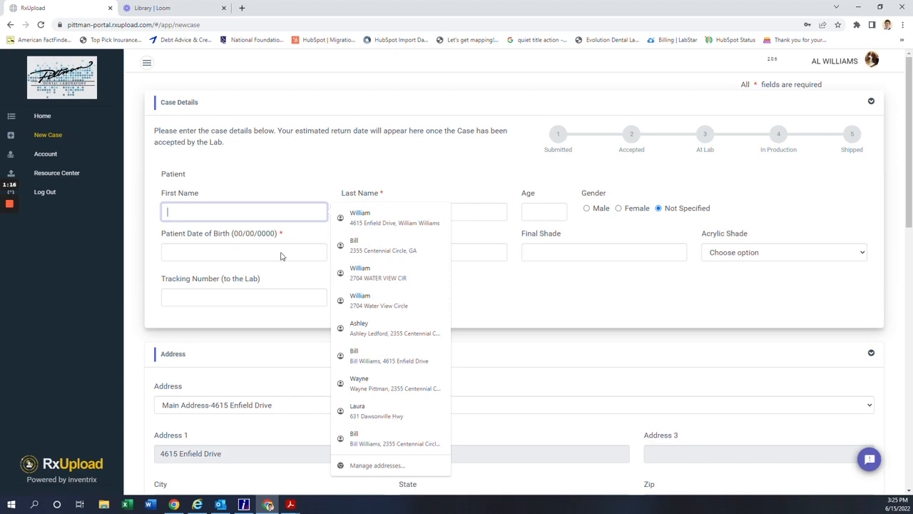
pyautogui.click(373, 386)
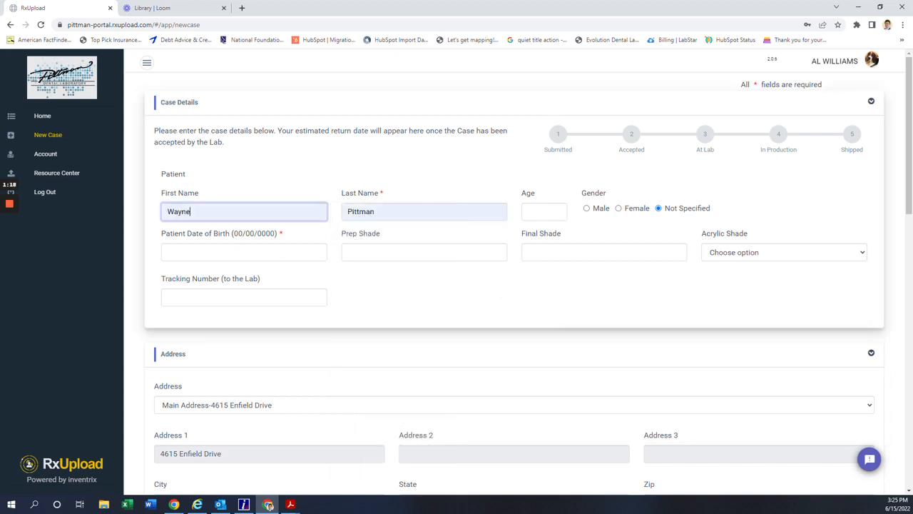
pyautogui.click(545, 211)
pyautogui.write('26')
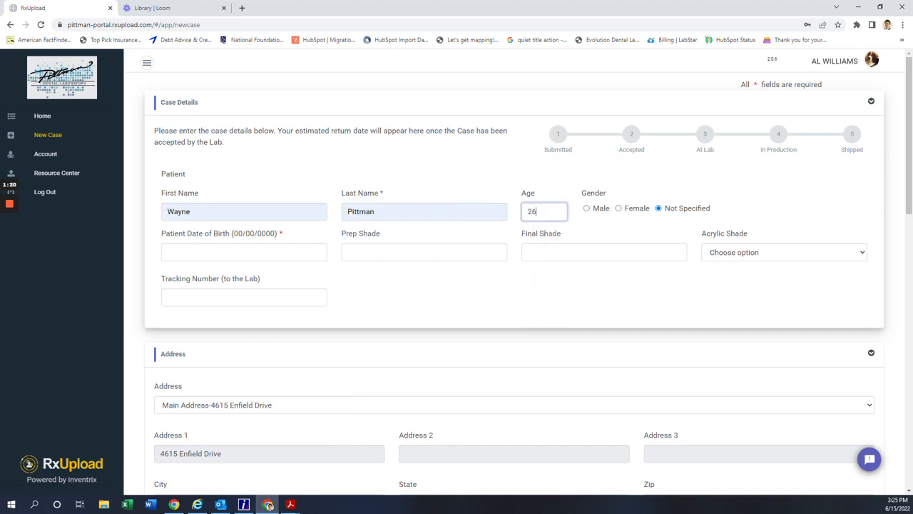
pyautogui.press('Tab')
pyautogui.click(586, 208)
pyautogui.click(244, 251)
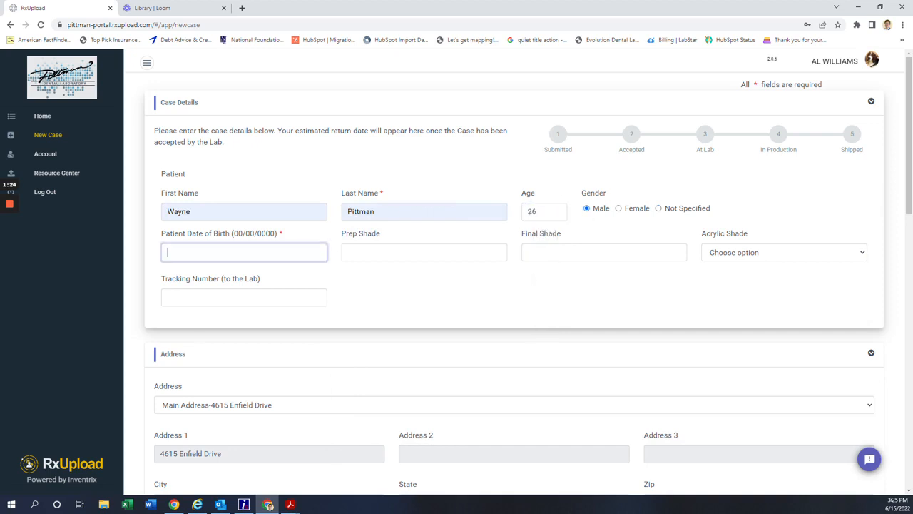
pyautogui.write('01/01/2016')
# Set the prep and final shades to A1 and the acrylic shade to #34 Light Pink, and enter the tracking number to the lab.
pyautogui.click(351, 254)
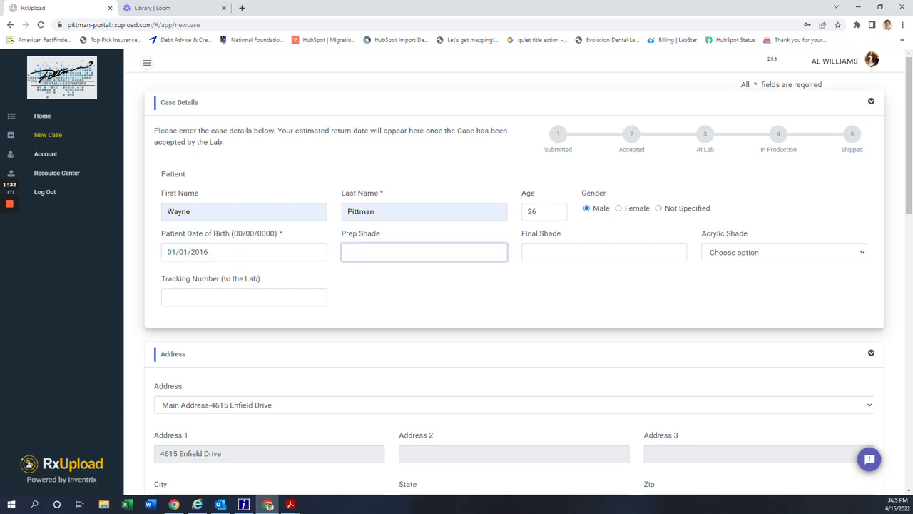
pyautogui.write('A1')
pyautogui.click(581, 251)
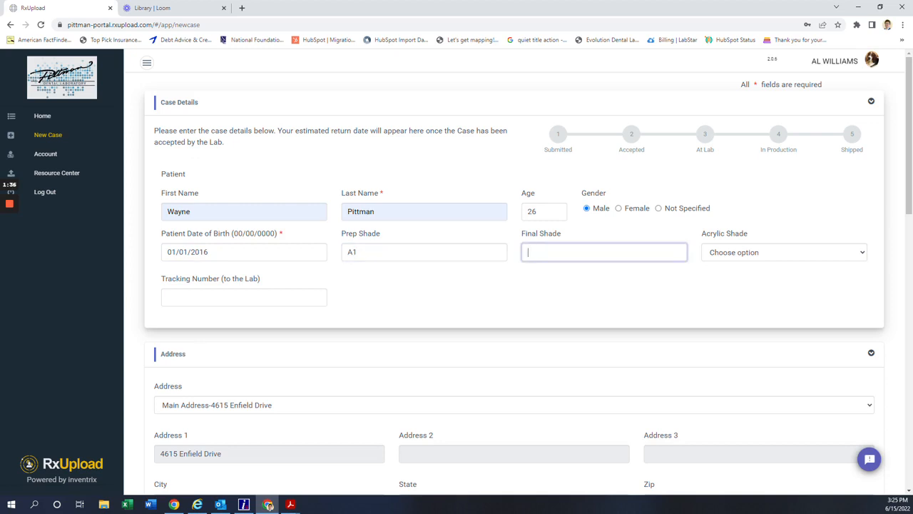
pyautogui.write('A1')
pyautogui.click(826, 257)
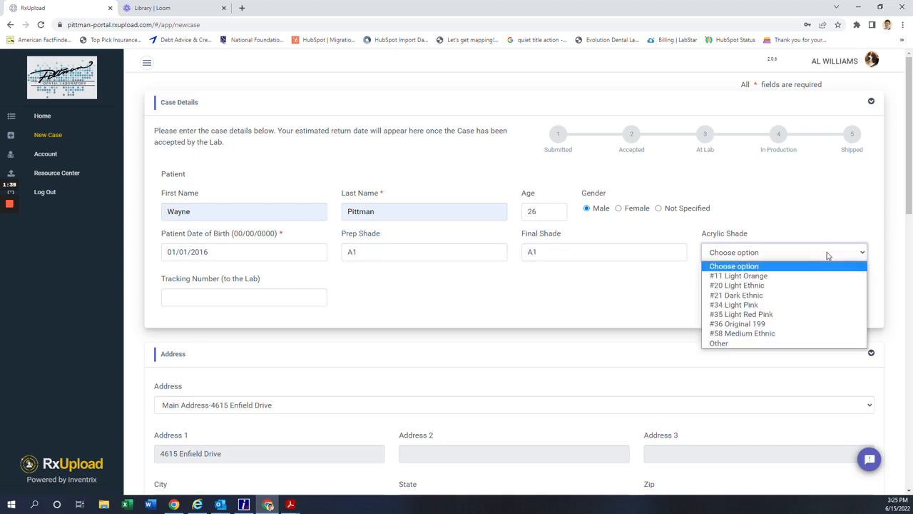
pyautogui.click(792, 305)
pyautogui.click(244, 297)
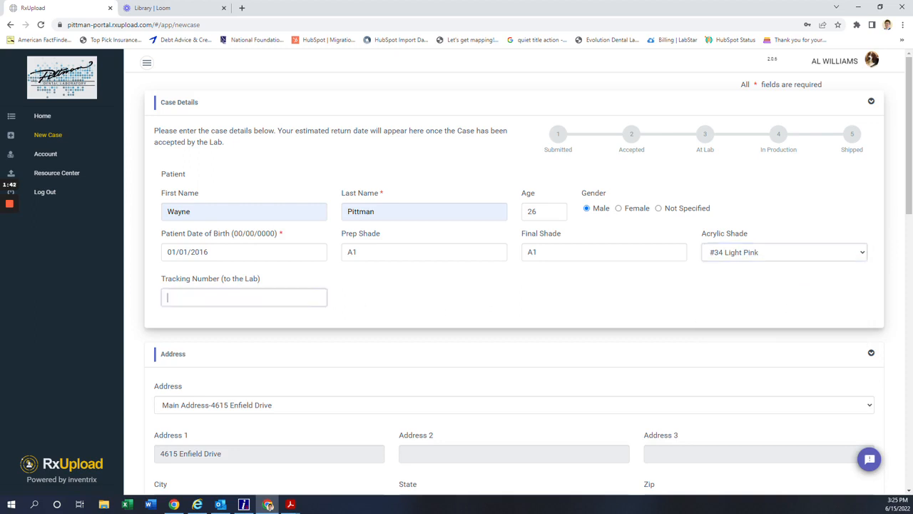
pyautogui.write('123456')
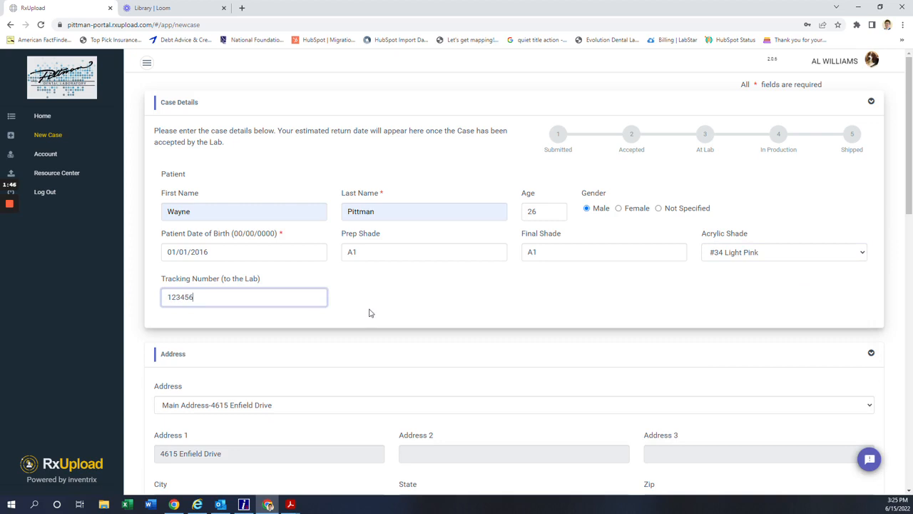
# Add a lab product from the Restorations - Metal Free group, choosing EMPRESS CROWN-- LAYERED as the product.
pyautogui.scroll(-1, 370, 312)
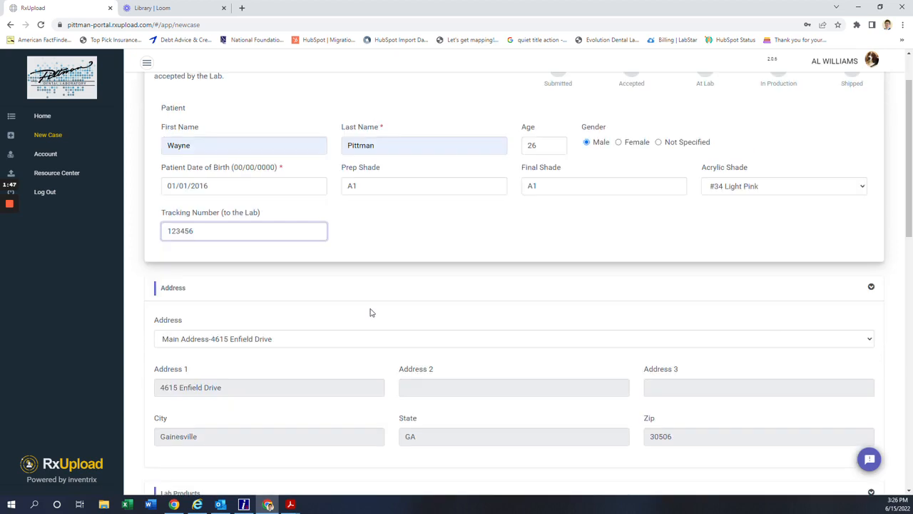
pyautogui.scroll(-1, 370, 312)
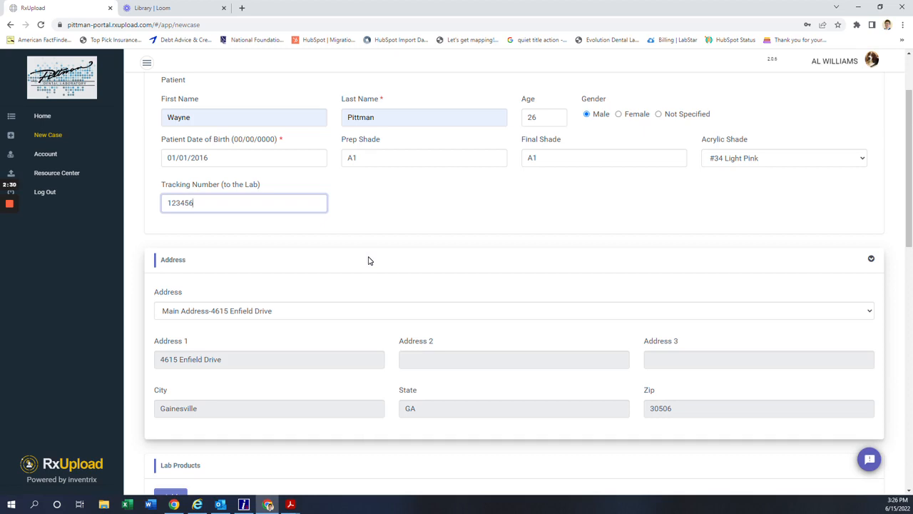
pyautogui.scroll(-3, 366, 332)
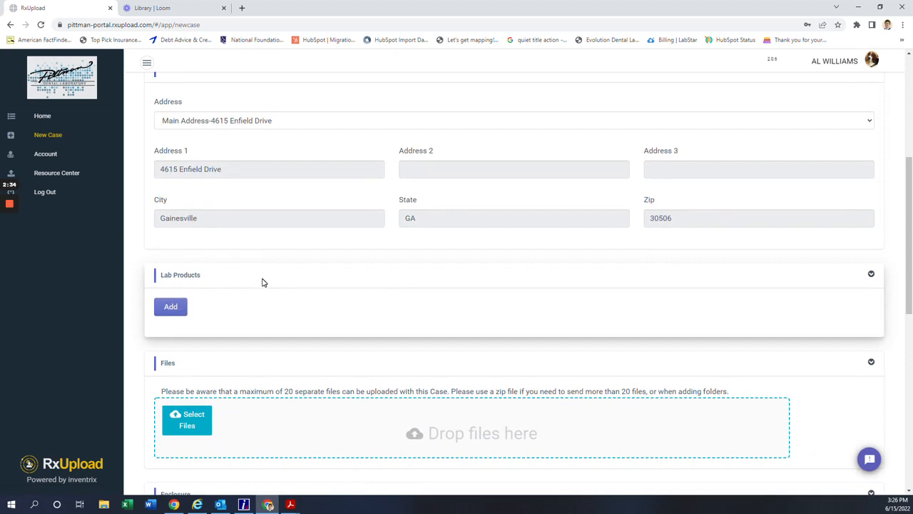
pyautogui.click(175, 309)
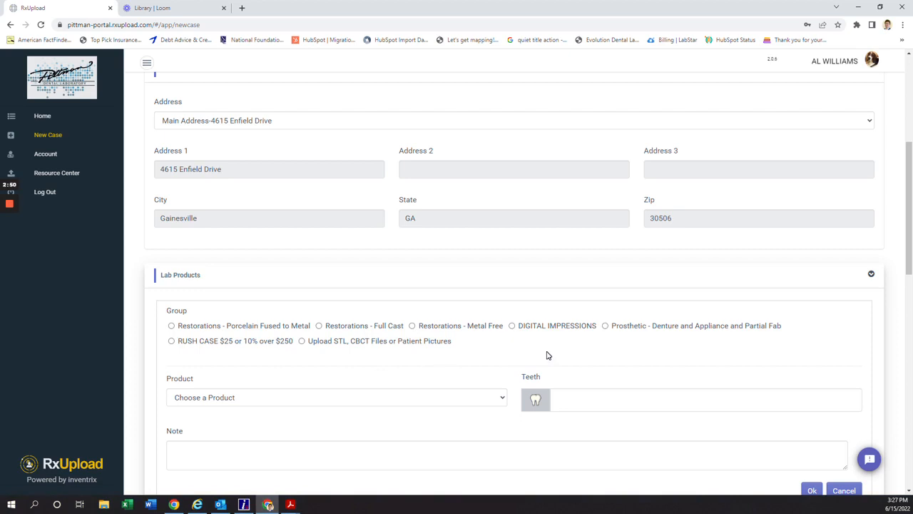
pyautogui.click(413, 326)
pyautogui.scroll(-1, 409, 423)
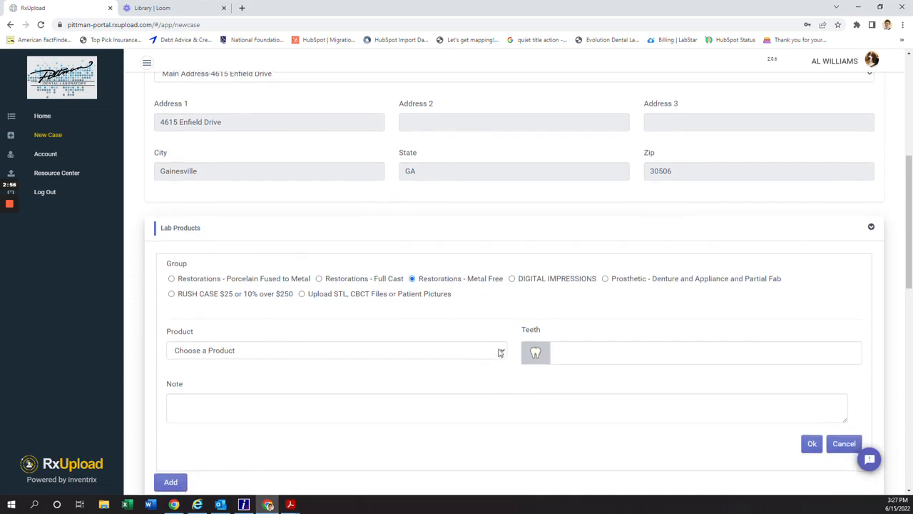
pyautogui.click(501, 351)
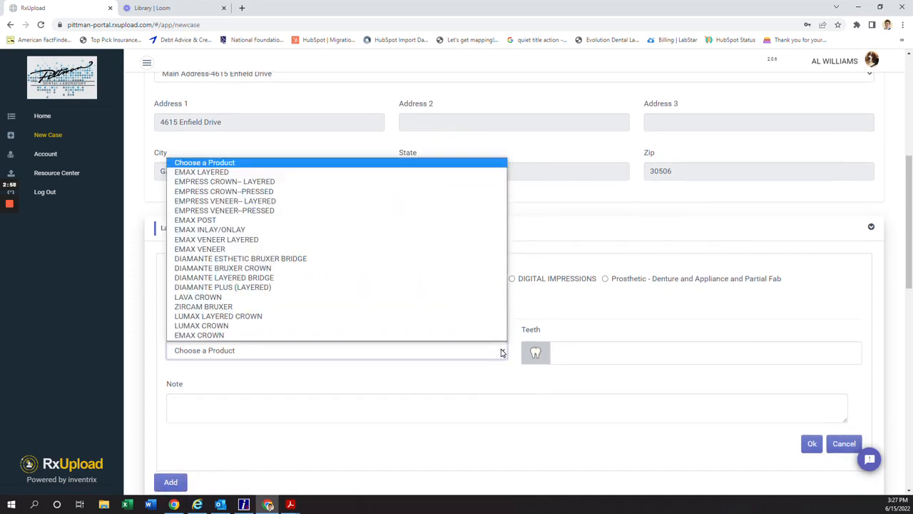
pyautogui.click(564, 262)
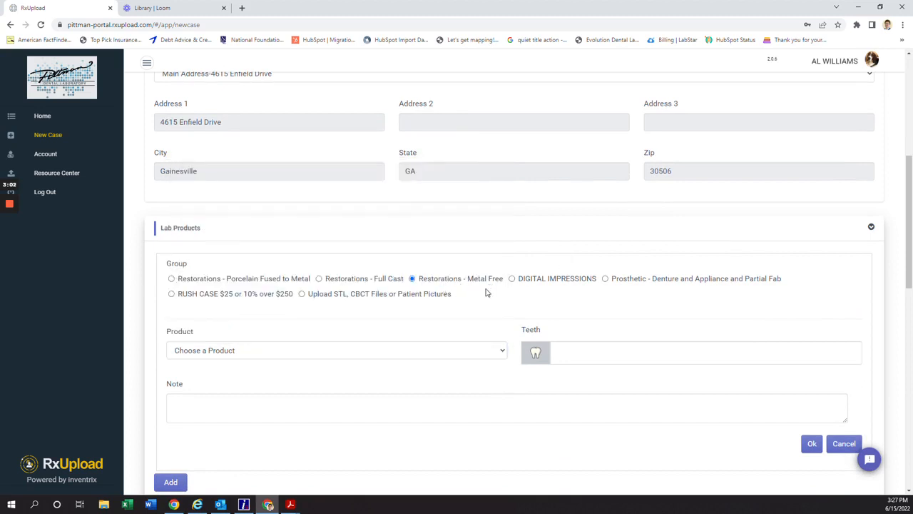
pyautogui.click(502, 351)
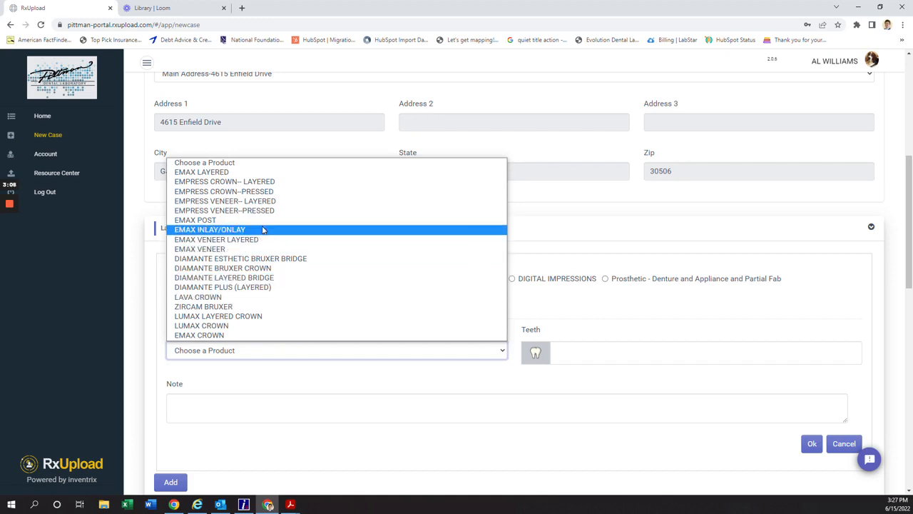
pyautogui.click(225, 181)
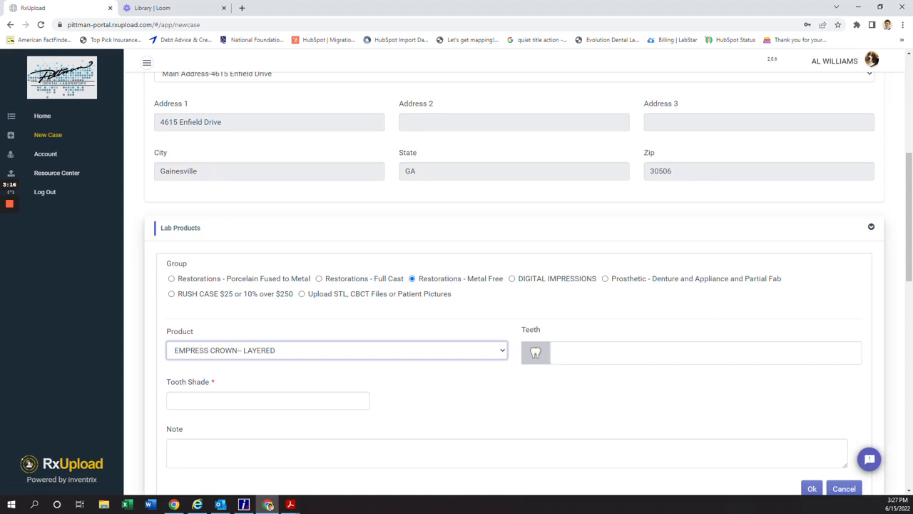
# Select tooth 14 for the crown on the tooth chart.
pyautogui.click(555, 357)
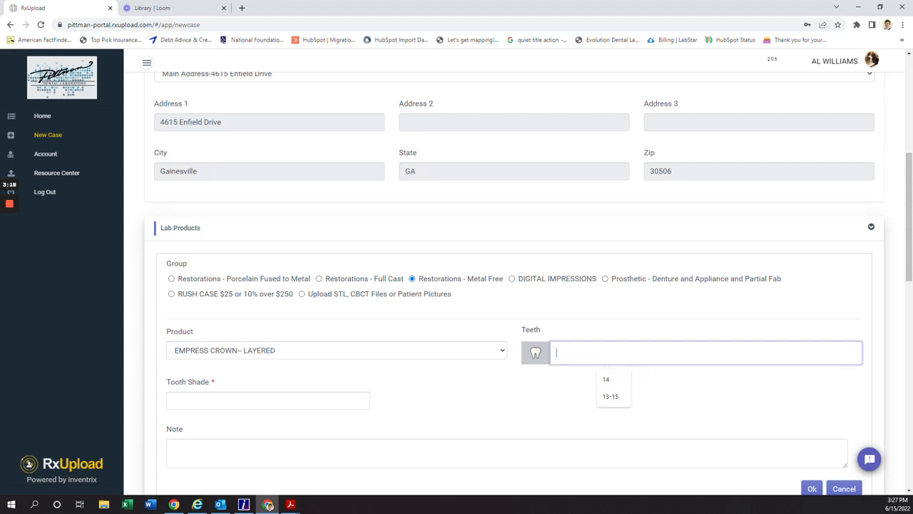
pyautogui.click(539, 354)
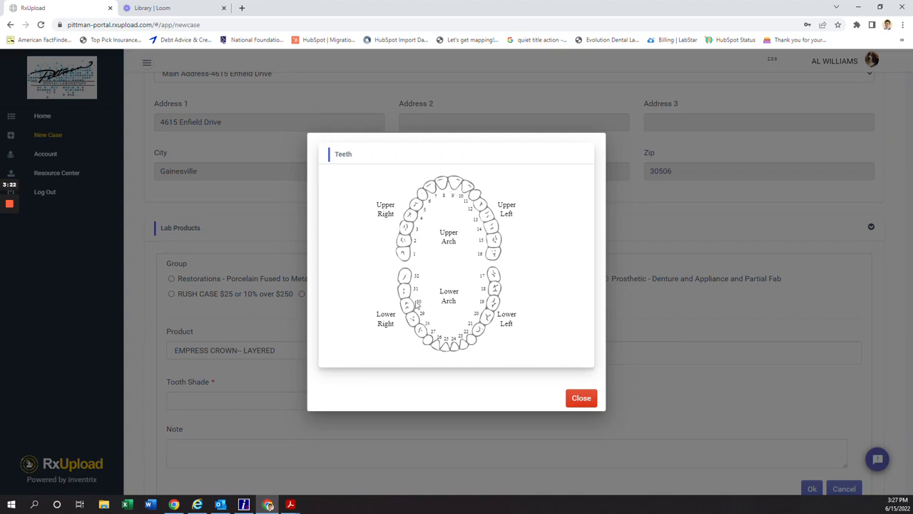
pyautogui.click(492, 227)
pyautogui.click(582, 398)
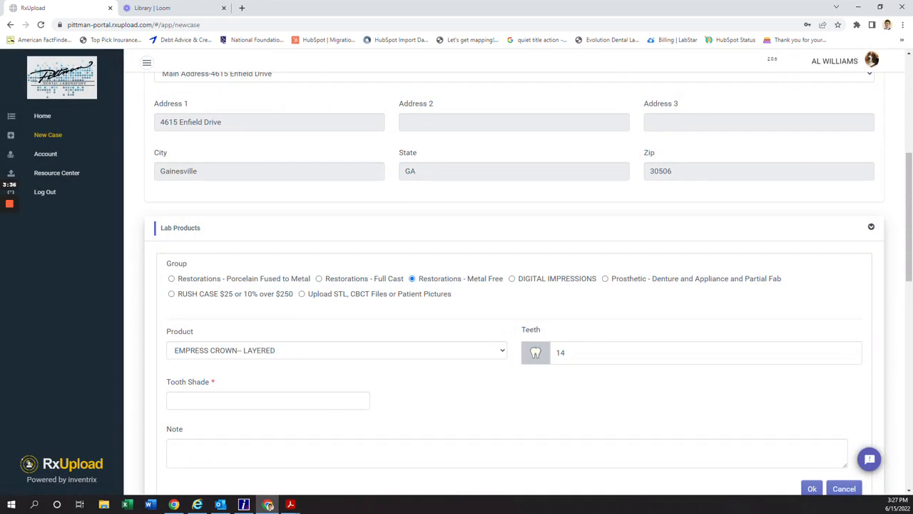
# Set the crown's tooth shade to A1 and save the lab product with a blank note.
pyautogui.click(335, 401)
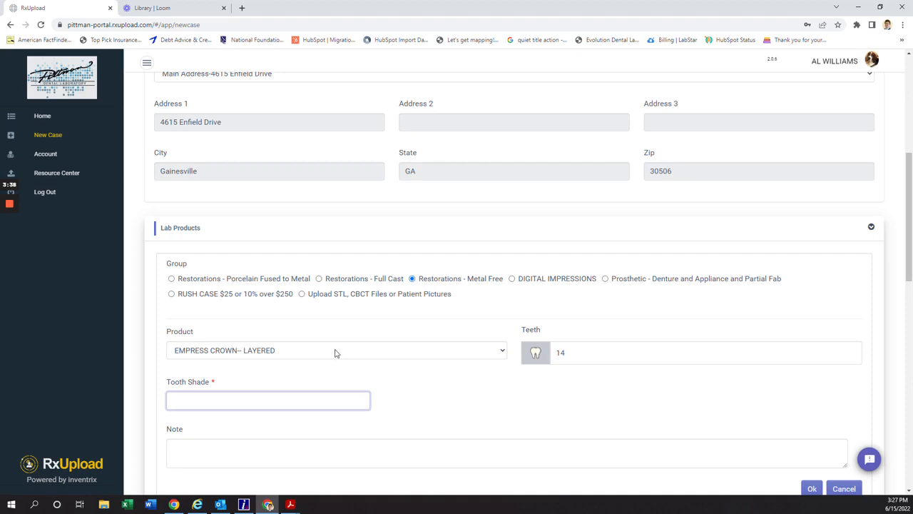
pyautogui.scroll(2, 401, 331)
pyautogui.scroll(-3, 401, 335)
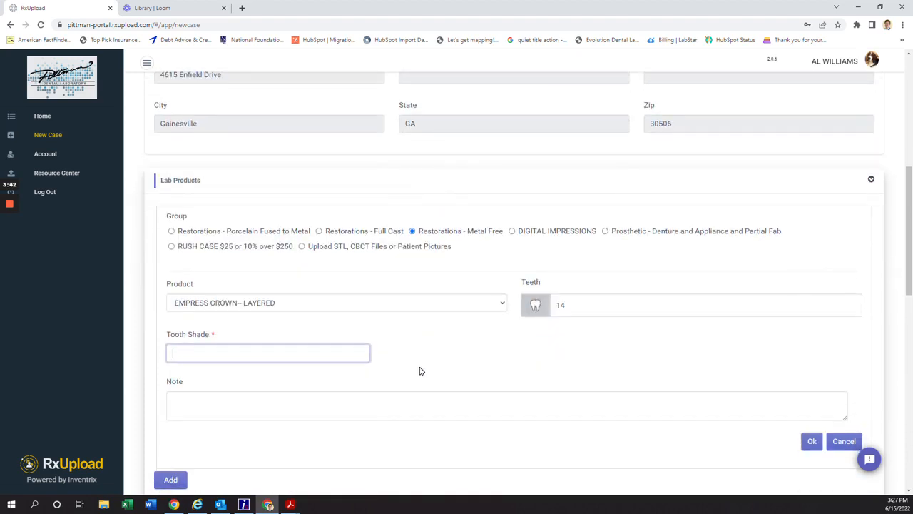
pyautogui.write('A1')
pyautogui.scroll(-1, 397, 379)
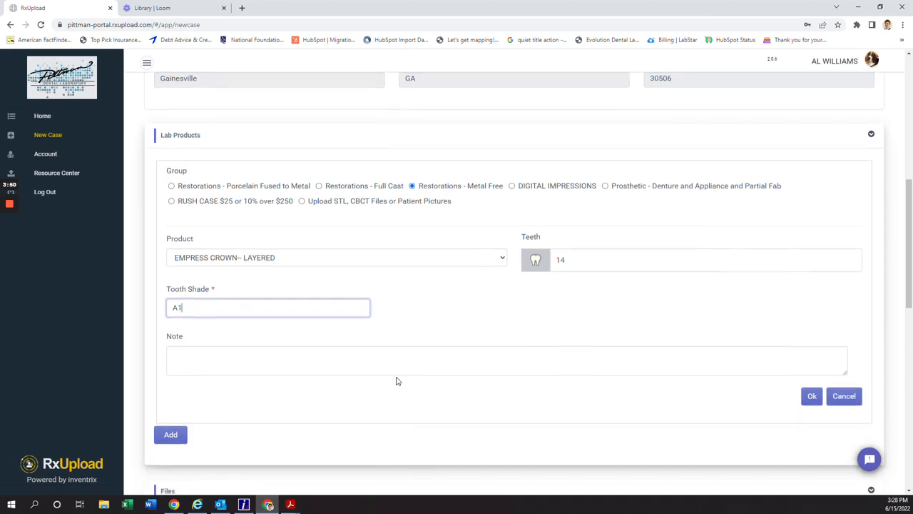
pyautogui.click(397, 358)
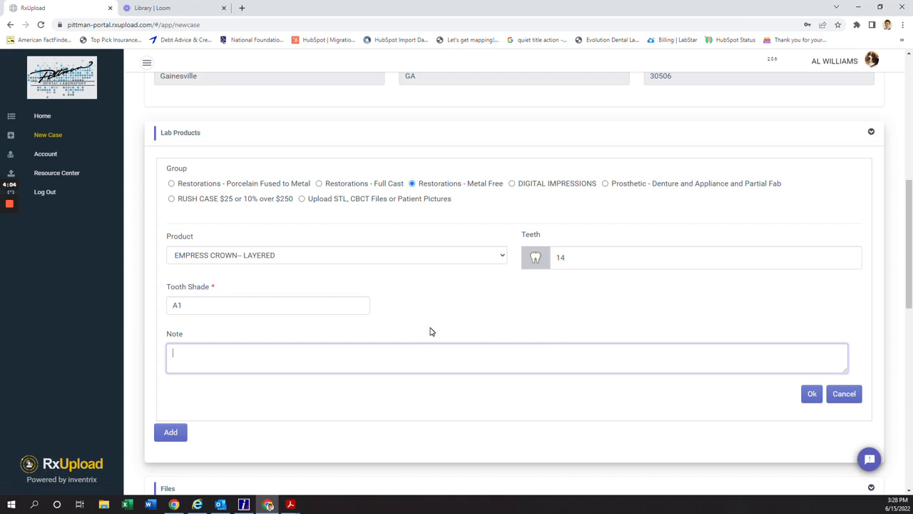
pyautogui.scroll(-2, 362, 389)
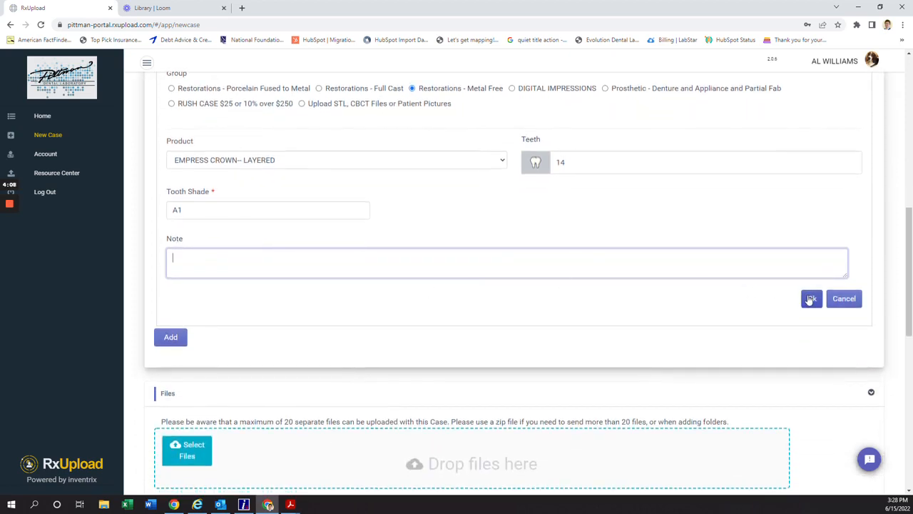
pyautogui.click(811, 300)
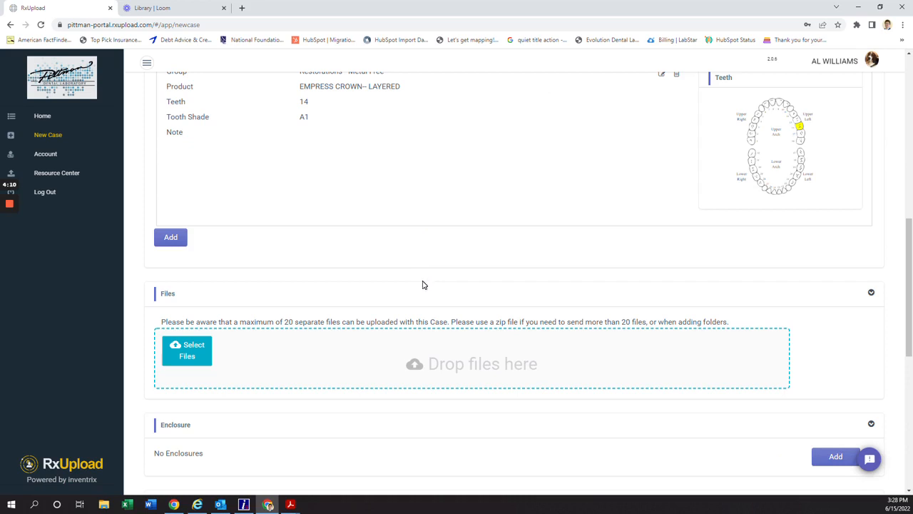
# Add one Articulator, one Diagnostic Wax Up and one Photo as enclosures for the case.
pyautogui.scroll(-1, 371, 176)
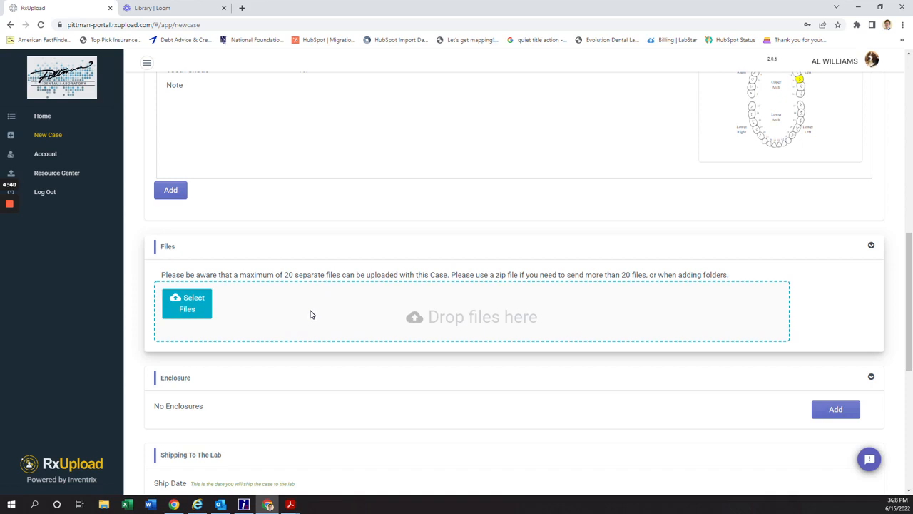
pyautogui.scroll(-1, 314, 314)
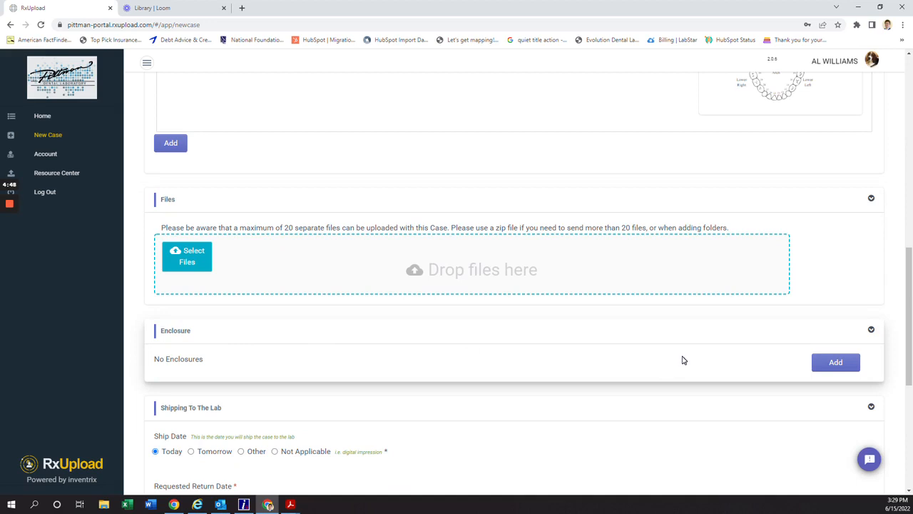
pyautogui.click(832, 367)
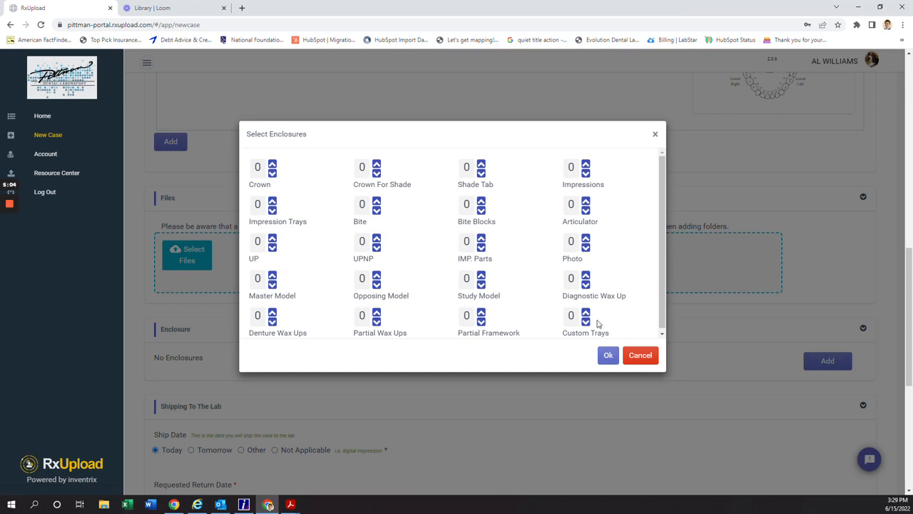
pyautogui.click(587, 202)
pyautogui.click(586, 276)
pyautogui.click(587, 239)
pyautogui.click(603, 358)
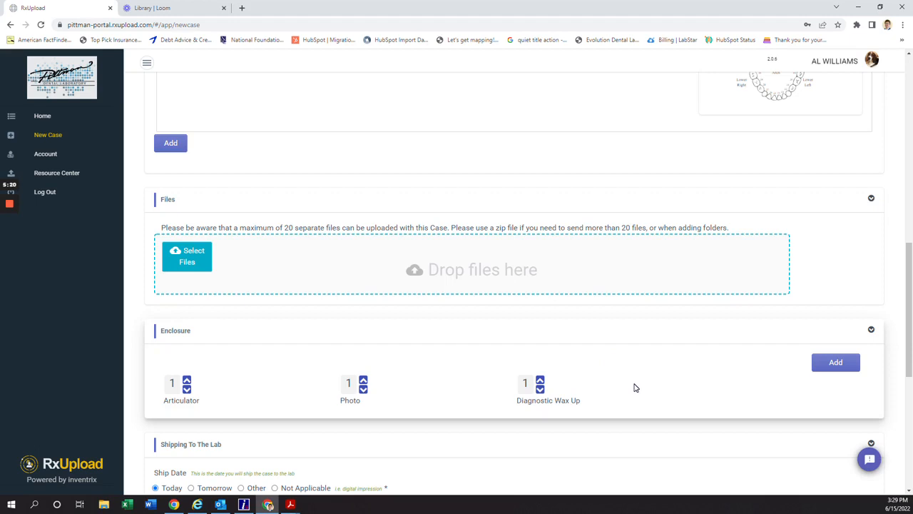
pyautogui.scroll(-2, 635, 388)
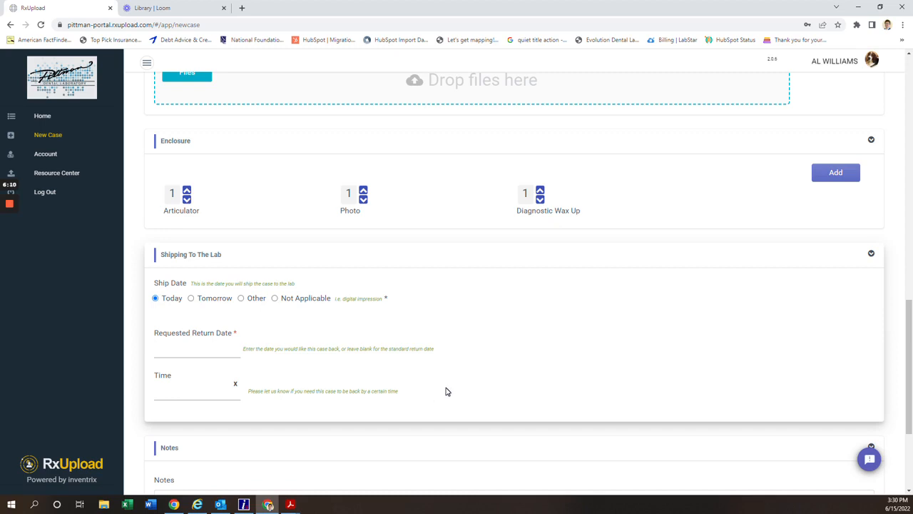
# Read through the website's terms and conditions to the end, accept them, and save the new case as a draft.
pyautogui.scroll(-1, 445, 390)
pyautogui.scroll(-2, 445, 391)
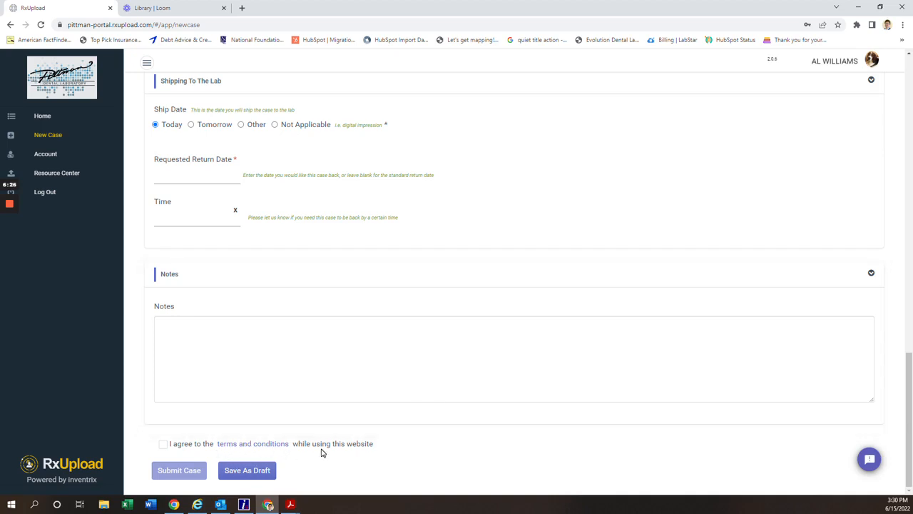
pyautogui.click(244, 444)
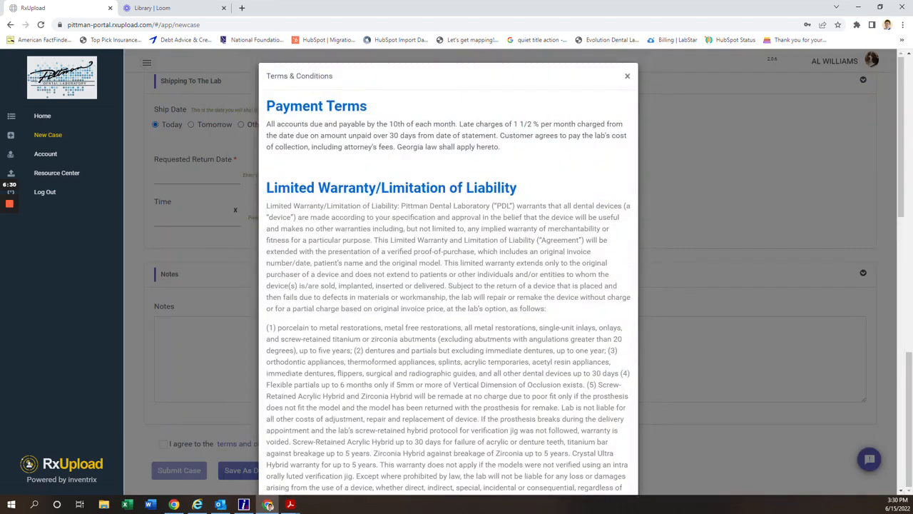
pyautogui.scroll(-3, 448, 286)
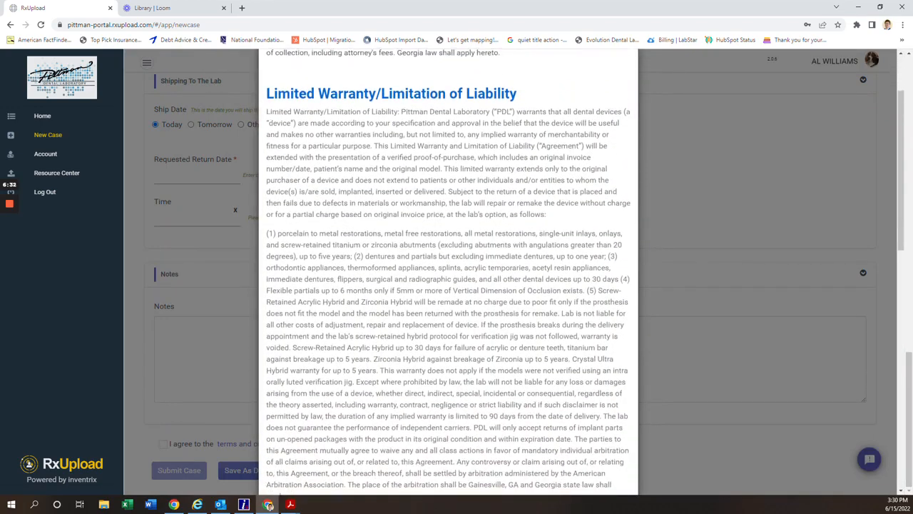
pyautogui.scroll(-1, 448, 285)
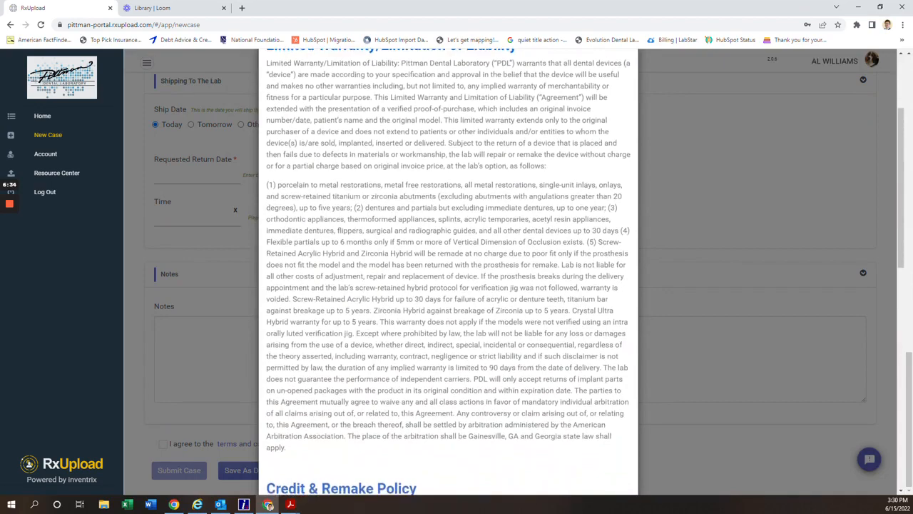
pyautogui.scroll(-1, 448, 285)
pyautogui.scroll(-2, 443, 302)
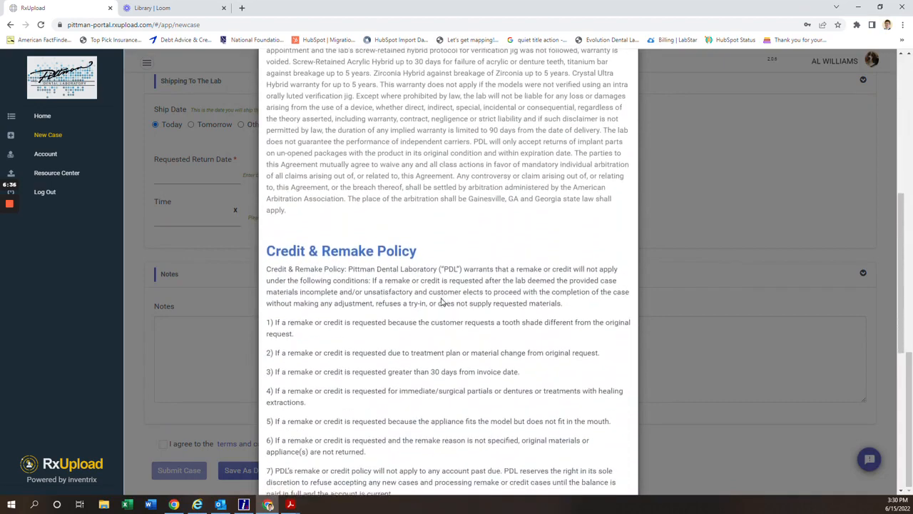
pyautogui.scroll(-4, 495, 310)
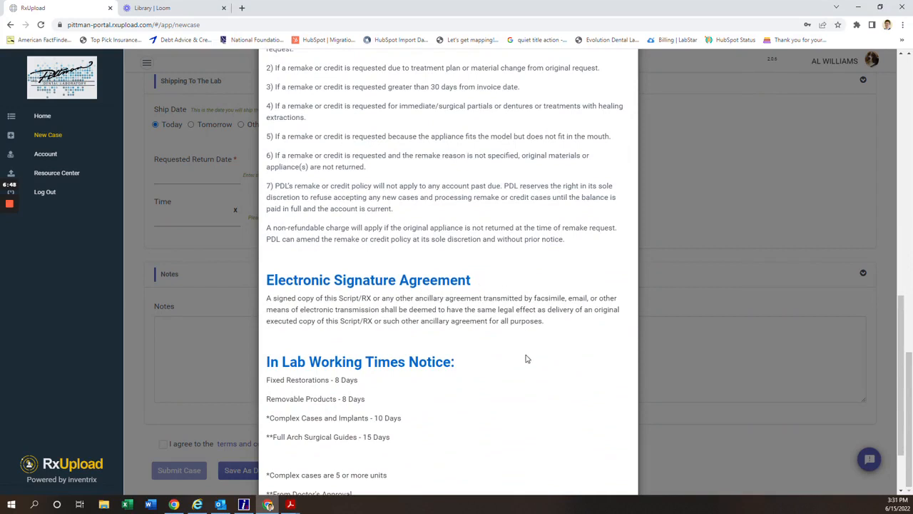
pyautogui.scroll(-2, 527, 360)
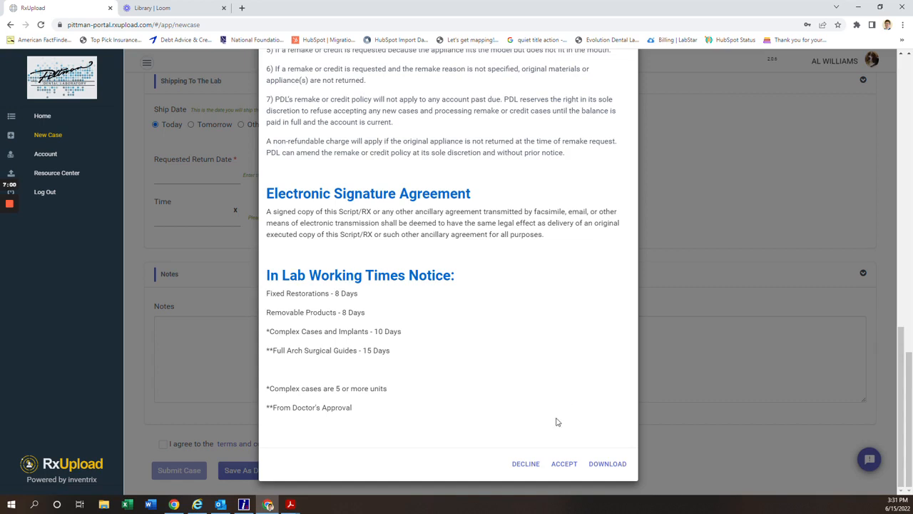
pyautogui.click(564, 464)
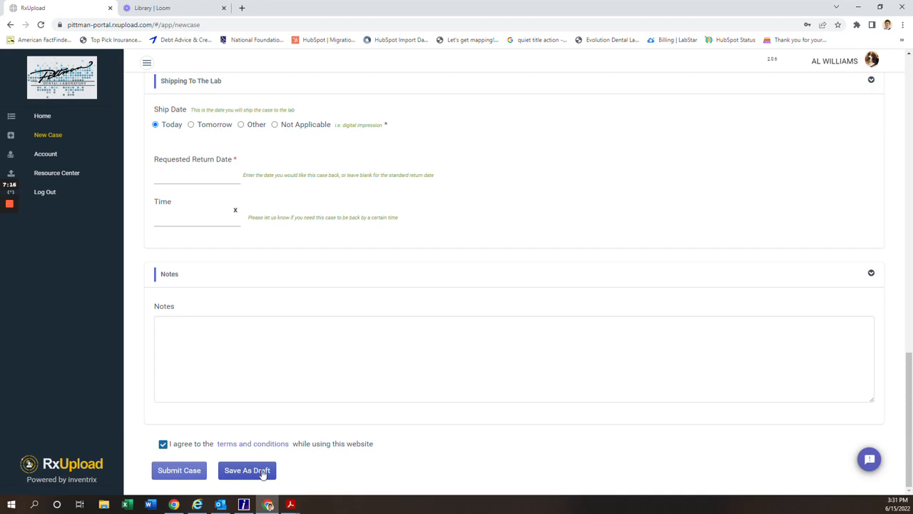
pyautogui.click(262, 473)
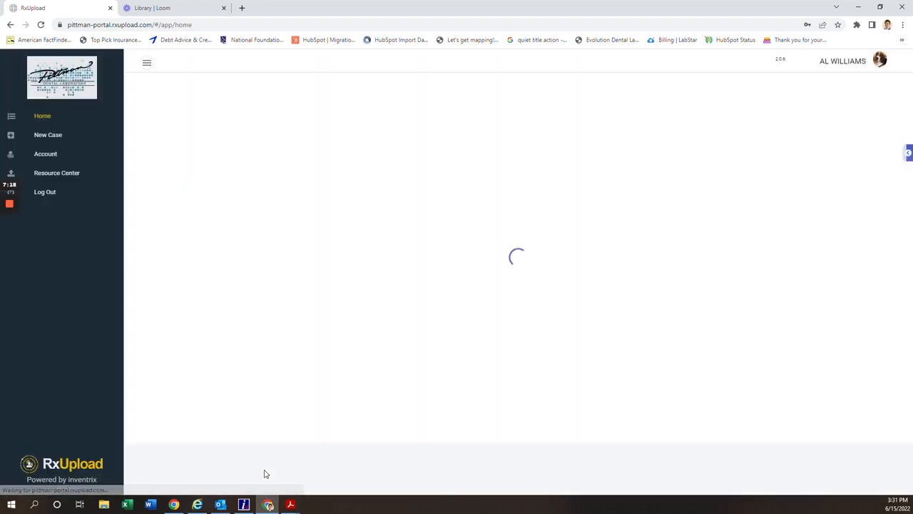